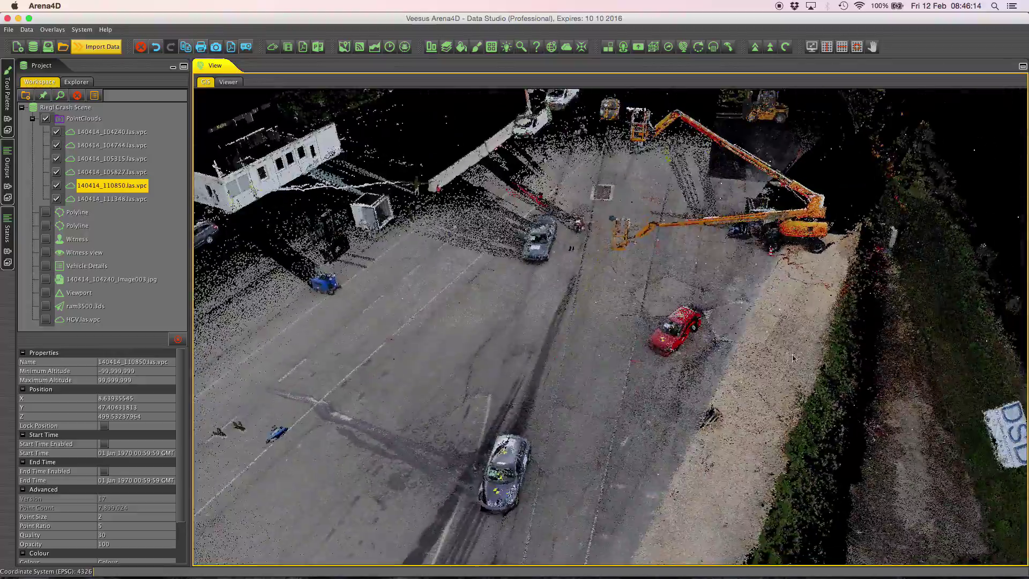
# Step: Inspect the crash scene point cloud from several angles, covering the parked cars, orange boom lift and surrounding road
pyautogui.moveTo(750, 379); pyautogui.dragTo(724, 419)
pyautogui.moveTo(727, 430); pyautogui.dragTo(579, 445, button='right')
pyautogui.moveTo(603, 427); pyautogui.dragTo(792, 407)
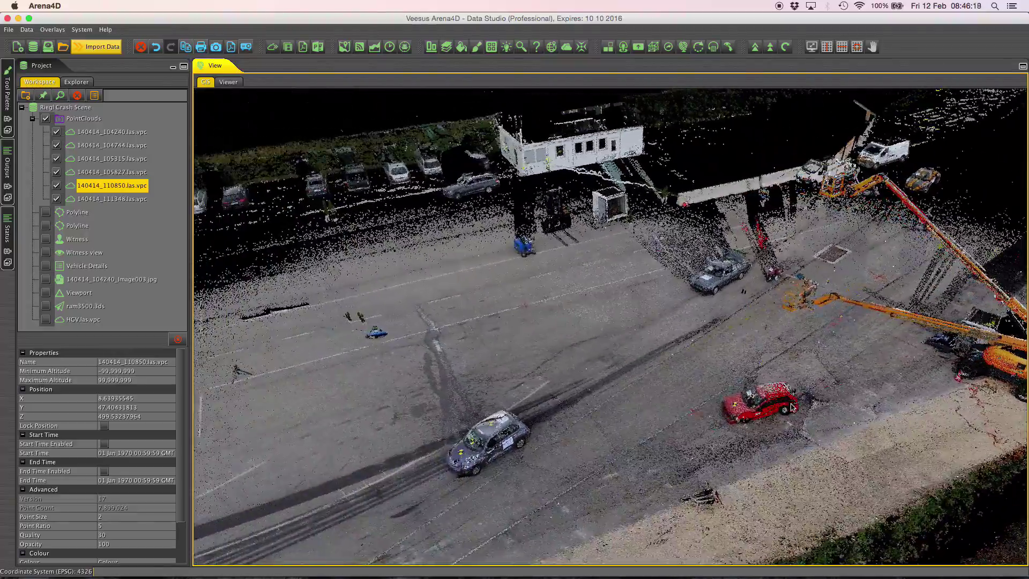
pyautogui.moveTo(774, 405); pyautogui.dragTo(820, 398, button='right')
pyautogui.moveTo(841, 394); pyautogui.dragTo(630, 420)
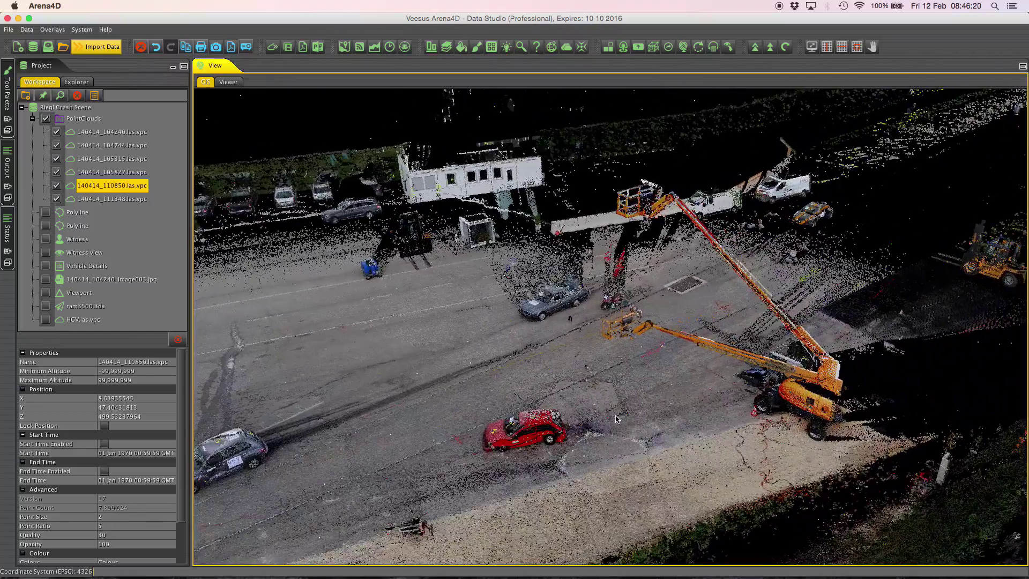
pyautogui.moveTo(630, 421); pyautogui.dragTo(457, 309, button='right')
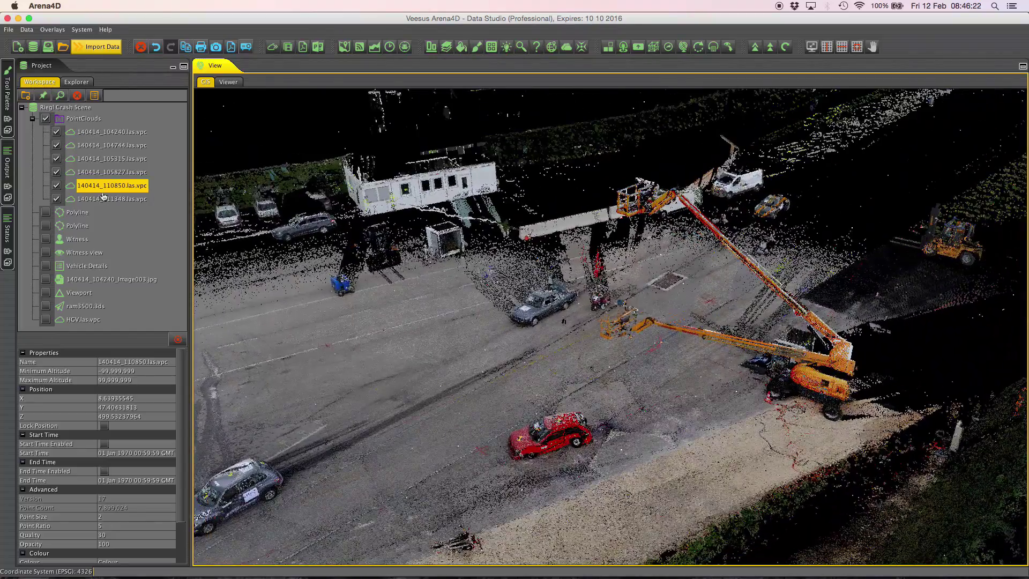
pyautogui.moveTo(447, 304); pyautogui.dragTo(686, 348, button='right')
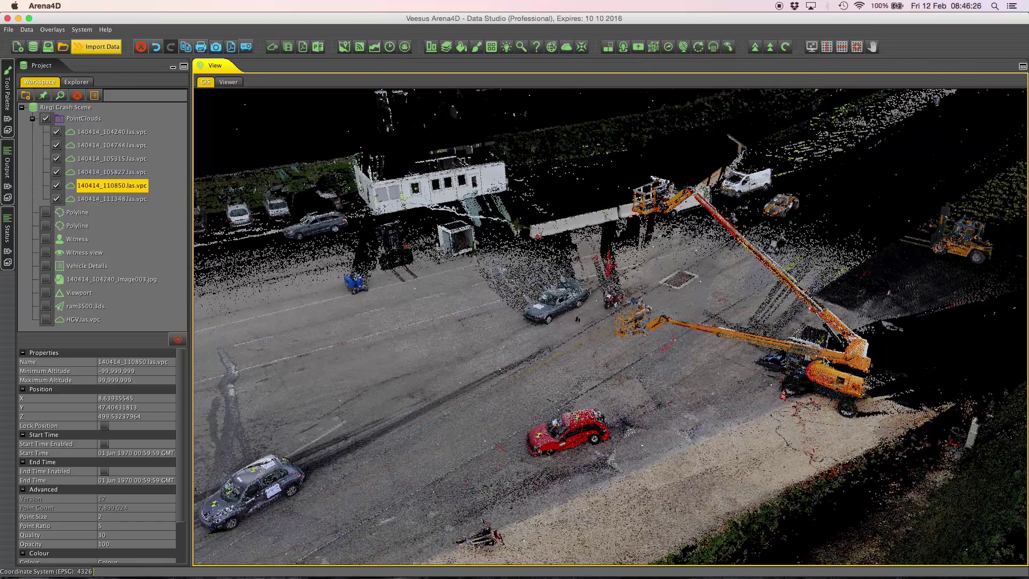
pyautogui.moveTo(628, 350); pyautogui.dragTo(715, 355, button='right')
pyautogui.scroll(3, 718, 356)
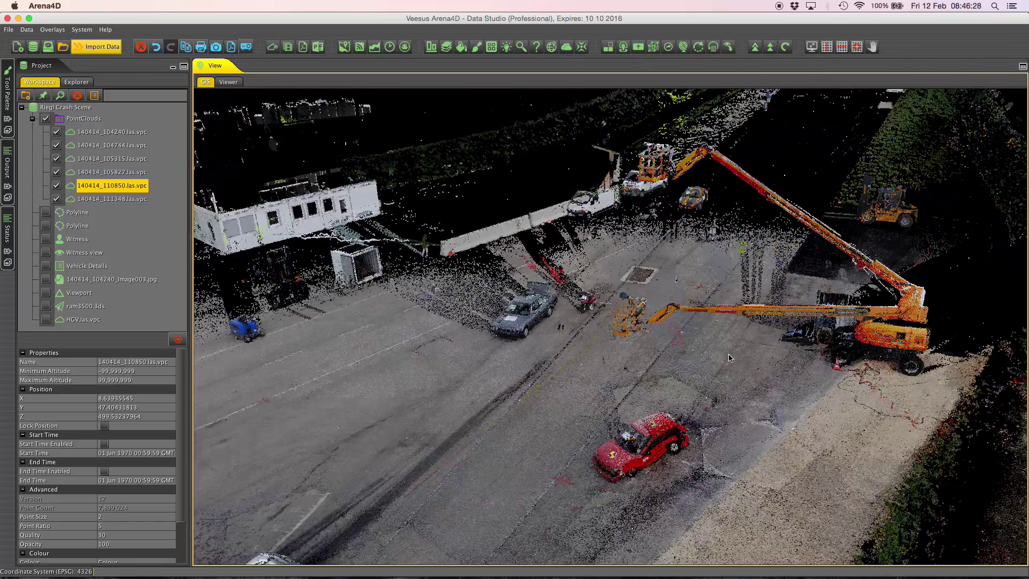
pyautogui.moveTo(720, 357); pyautogui.dragTo(602, 374)
pyautogui.moveTo(617, 374); pyautogui.dragTo(664, 326, button='right')
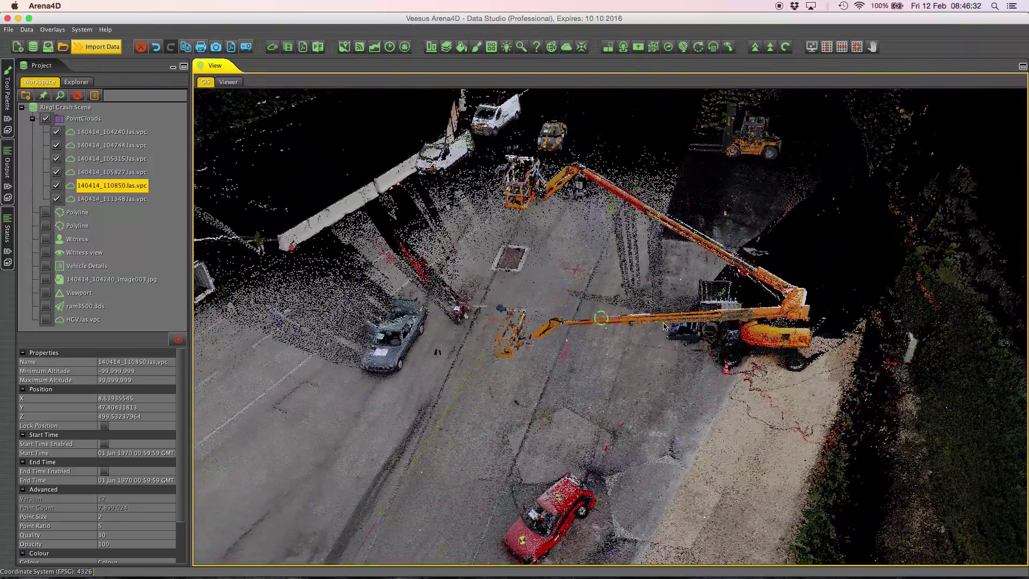
pyautogui.moveTo(667, 504); pyautogui.dragTo(675, 451, button='right')
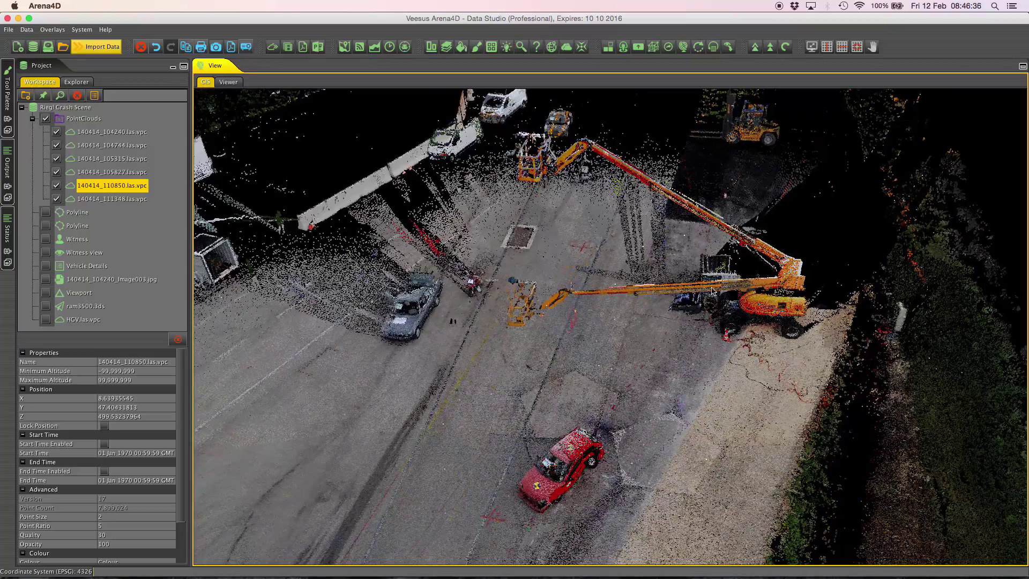
pyautogui.moveTo(734, 315); pyautogui.dragTo(648, 303, button='right')
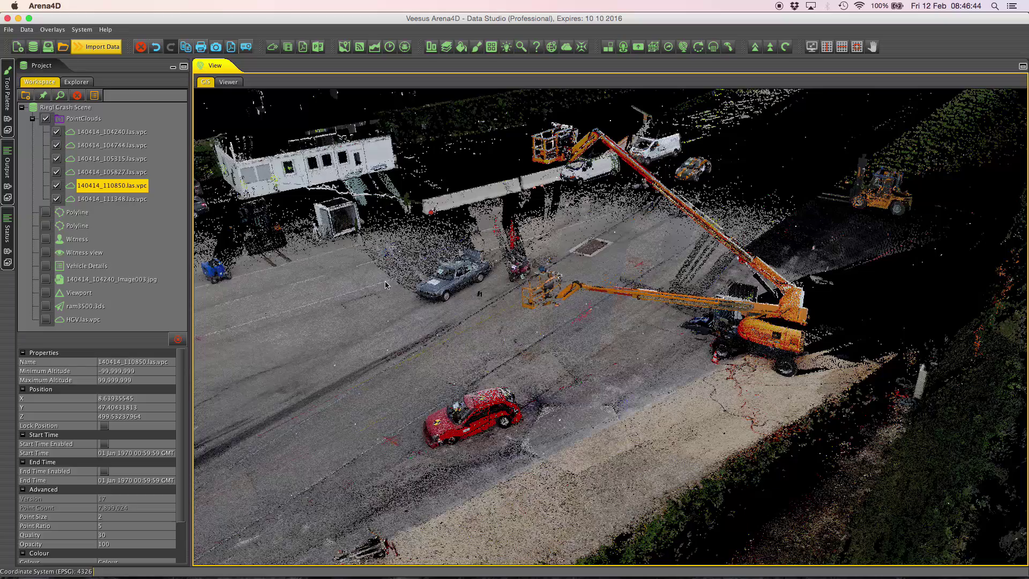
pyautogui.moveTo(414, 266); pyautogui.dragTo(484, 256)
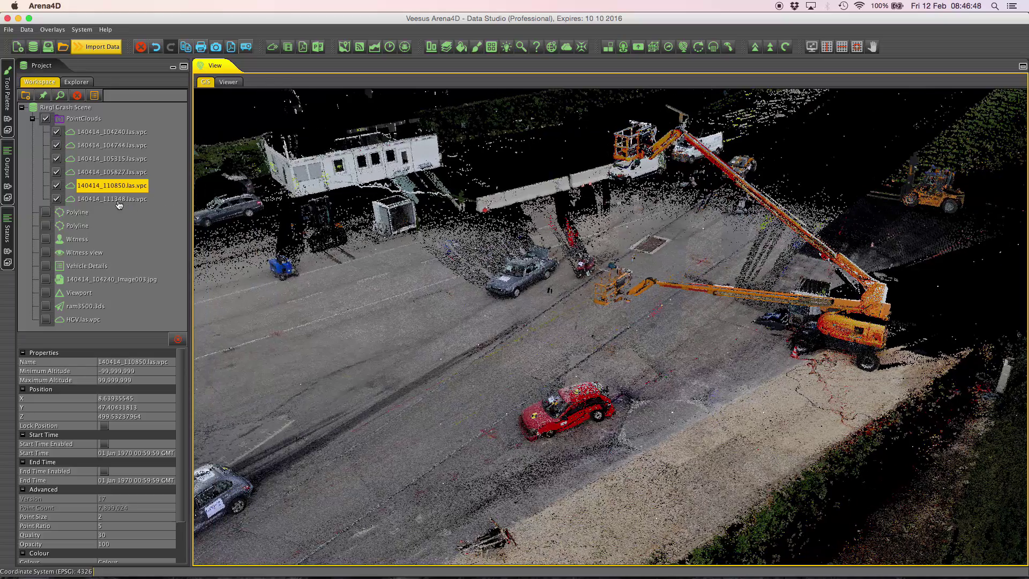
# Step: Turn off the display of the point clouds 140414_110850, 140414_105827, 140414_105315 and 140414_104744
pyautogui.click(57, 186)
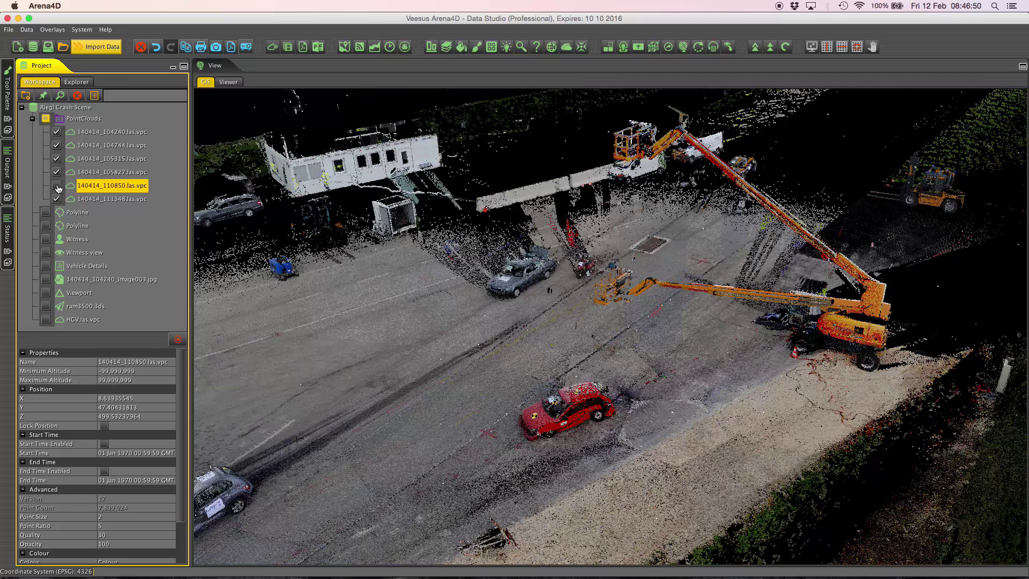
pyautogui.click(57, 175)
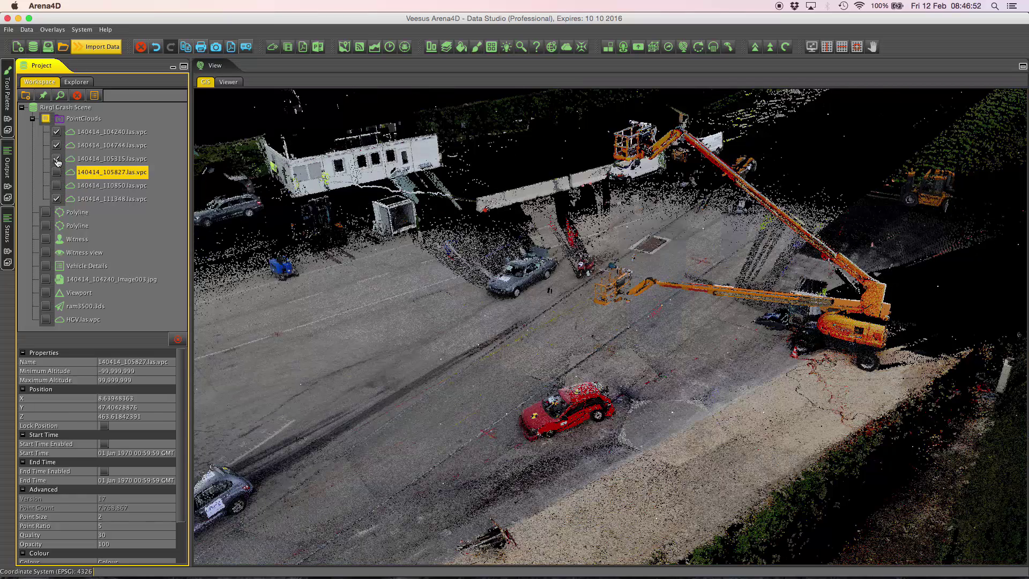
pyautogui.click(57, 159)
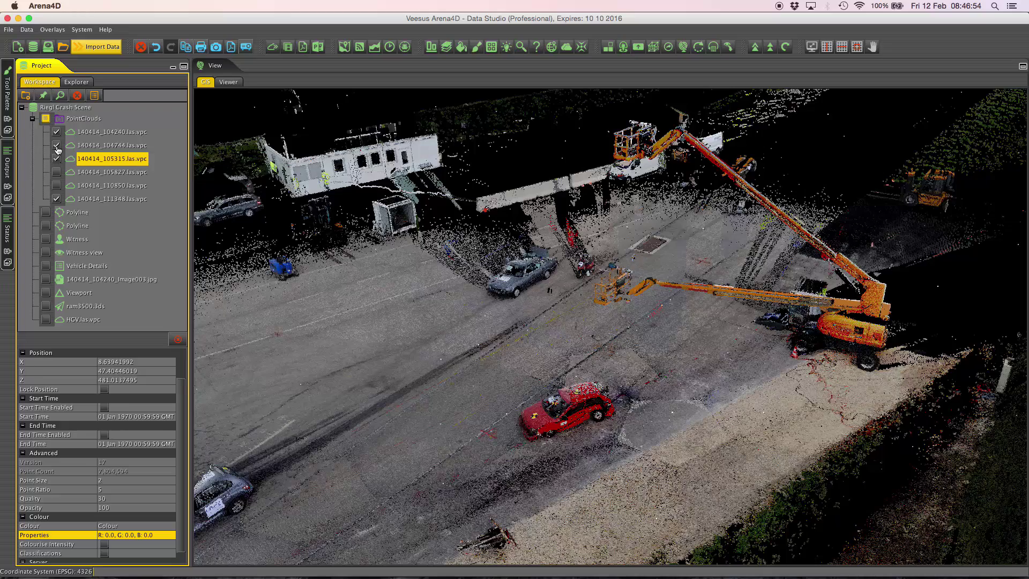
pyautogui.click(56, 146)
pyautogui.click(57, 160)
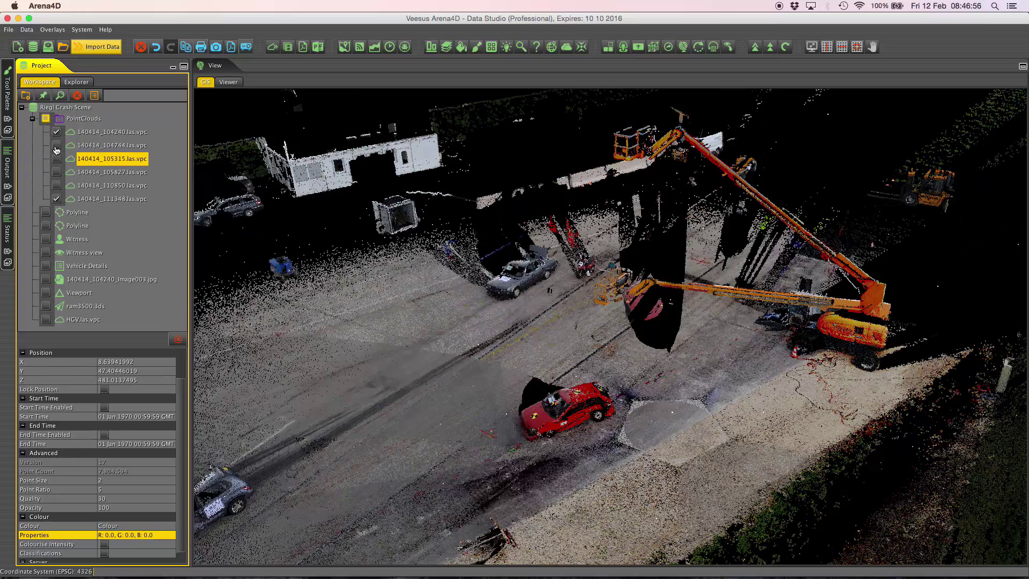
# Step: Compare the 140414_104240 and 140414_111348 scans by toggling their visibility, leaving only 140414_111348 displayed
pyautogui.click(57, 133)
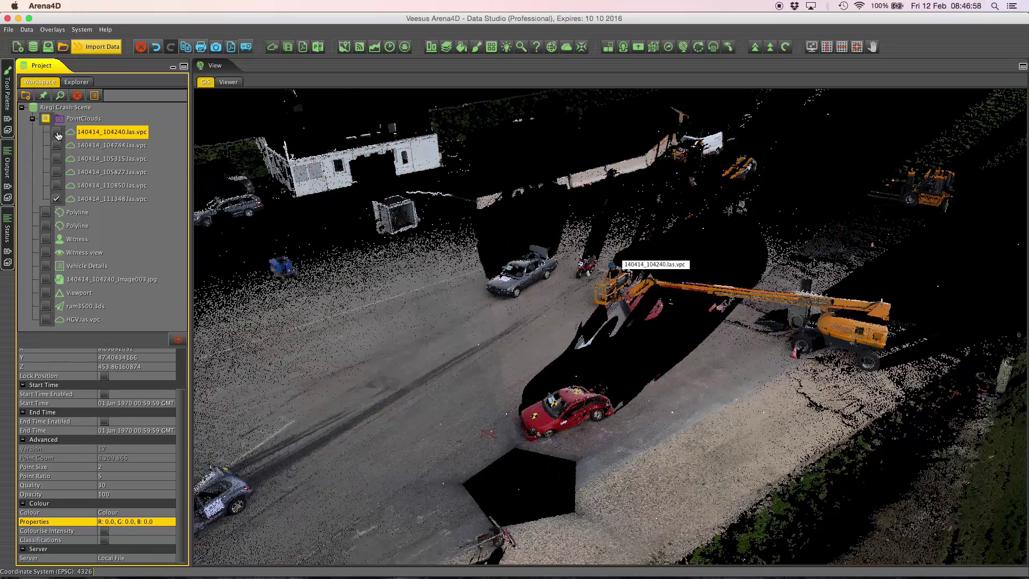
pyautogui.click(56, 133)
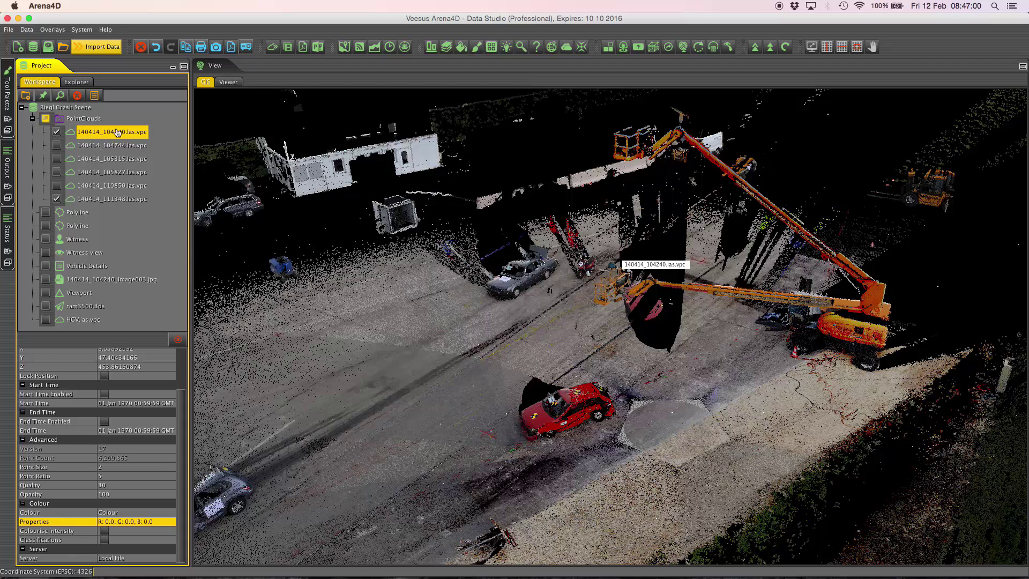
pyautogui.click(56, 199)
pyautogui.click(57, 199)
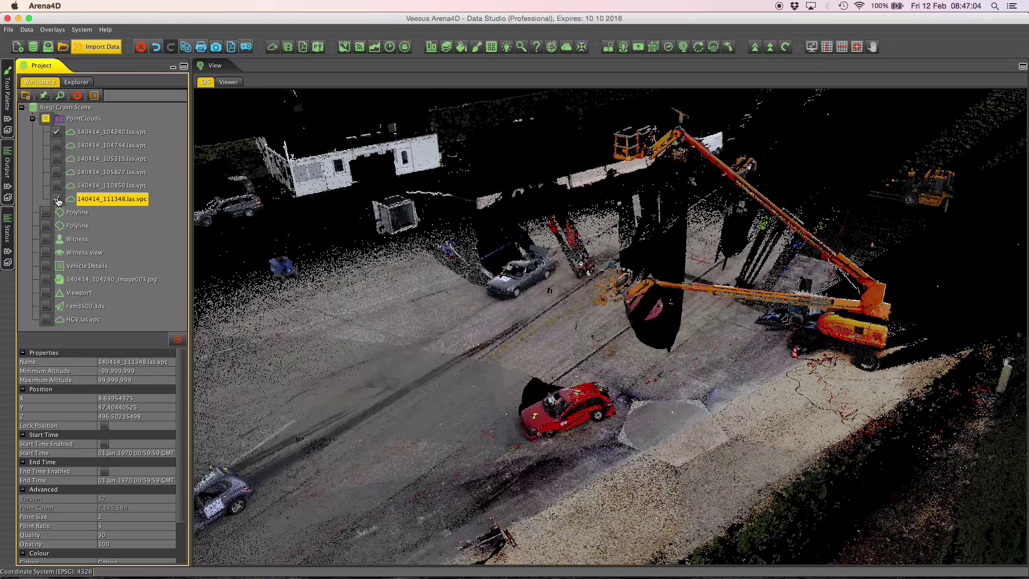
pyautogui.click(57, 199)
pyautogui.click(56, 199)
pyautogui.click(56, 133)
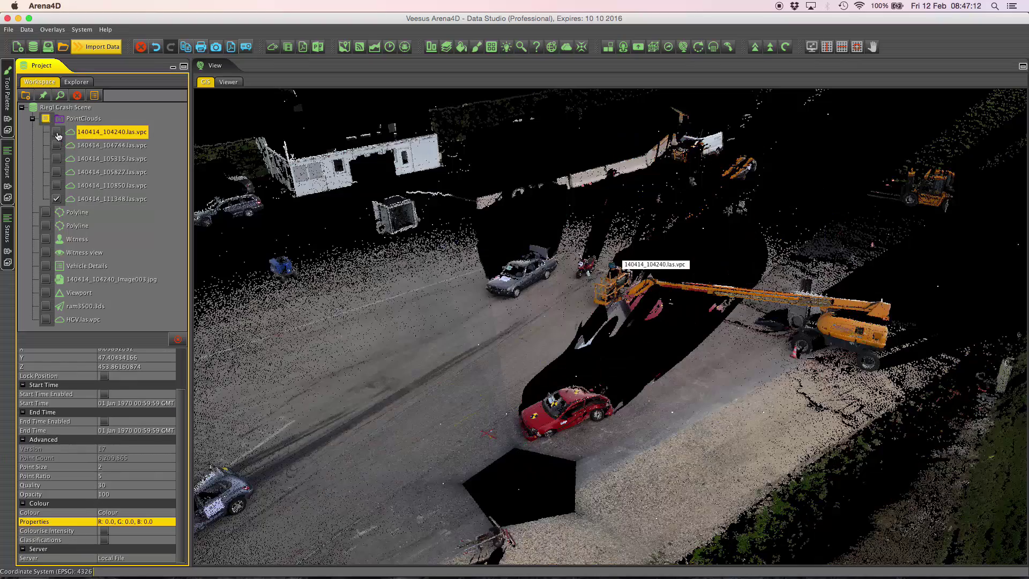
# Step: Open the point editing tools for the boom lift area, keep the Brush tool type and set its diameter to 0.5 m
pyautogui.moveTo(850, 448); pyautogui.dragTo(774, 446)
pyautogui.moveTo(775, 445); pyautogui.dragTo(803, 432, button='right')
pyautogui.moveTo(803, 432); pyautogui.dragTo(714, 429)
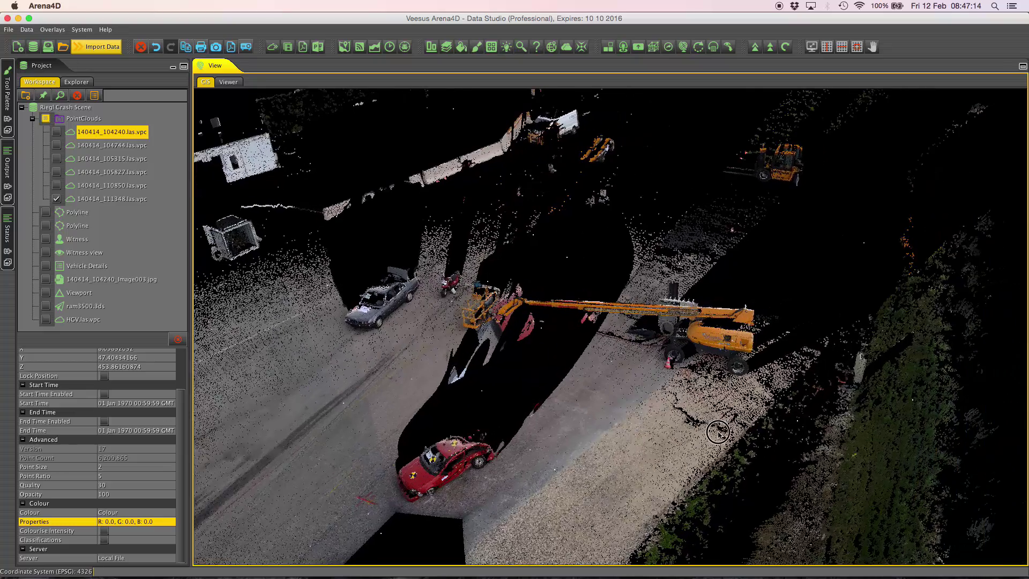
pyautogui.click(476, 48)
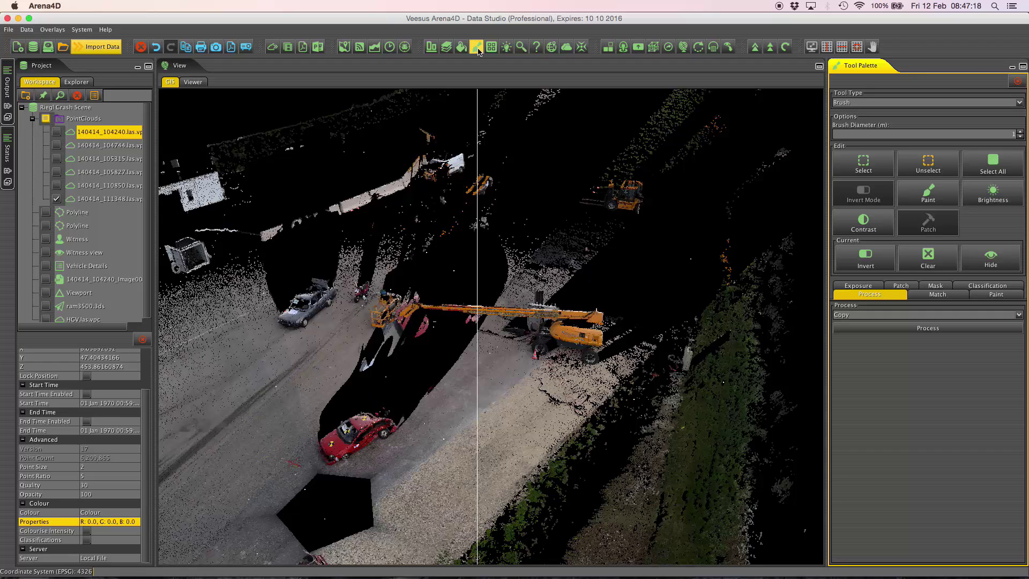
pyautogui.moveTo(540, 371); pyautogui.dragTo(592, 413, button='right')
pyautogui.scroll(3, 600, 376)
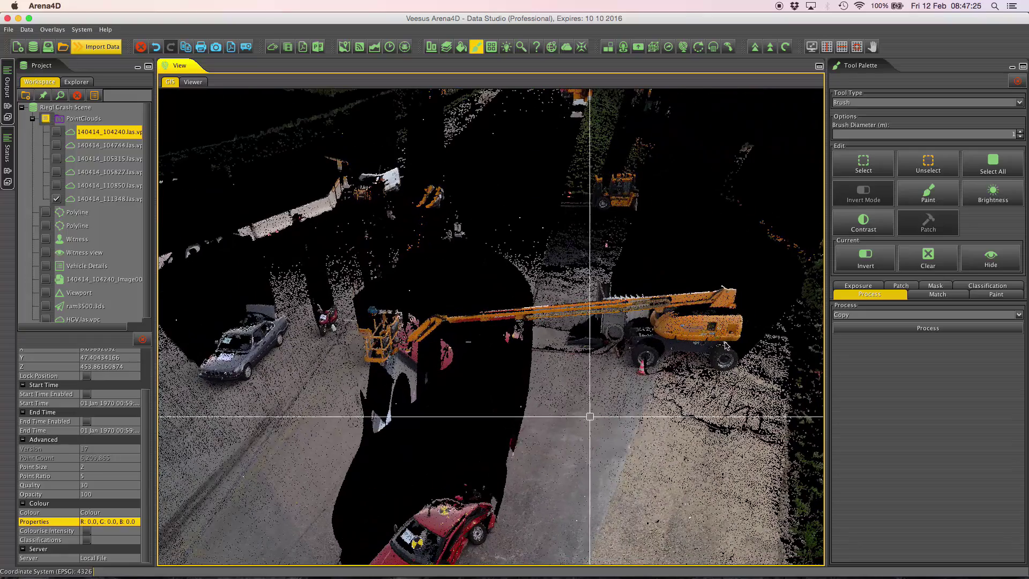
pyautogui.click(863, 103)
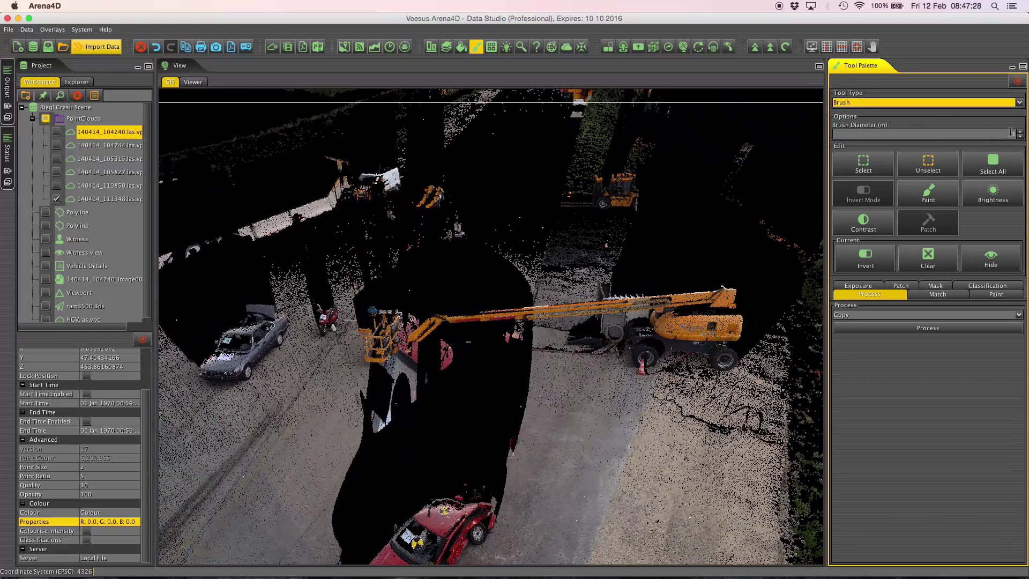
pyautogui.click(893, 102)
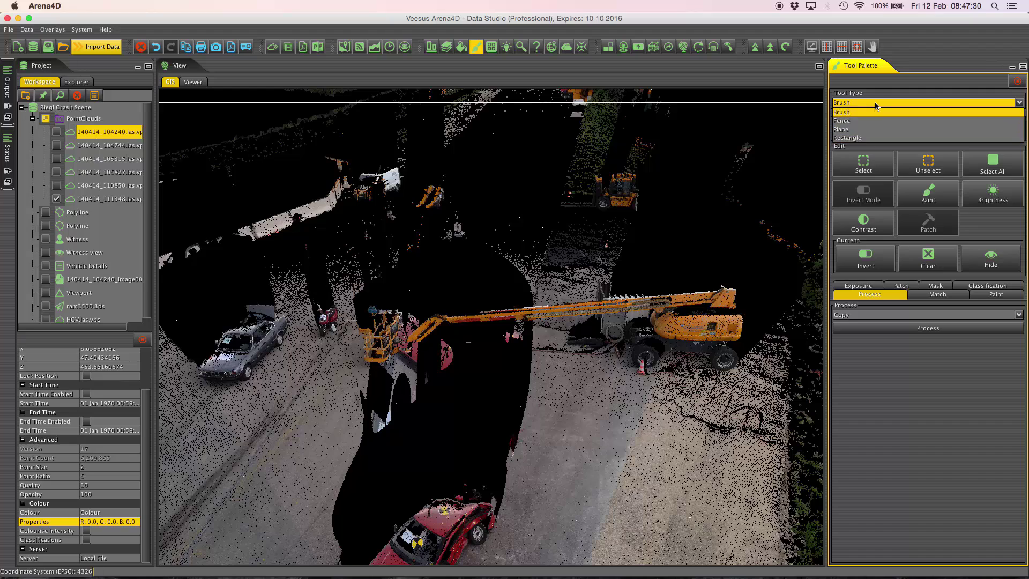
pyautogui.click(881, 107)
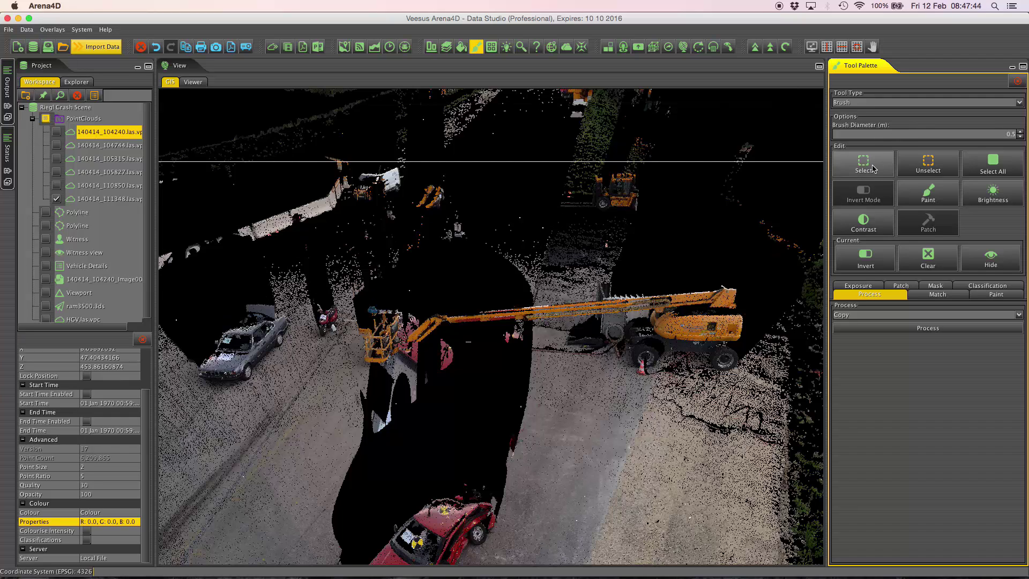
# Step: Brush-select the points of the orange lift's boom and basket
pyautogui.click(874, 169)
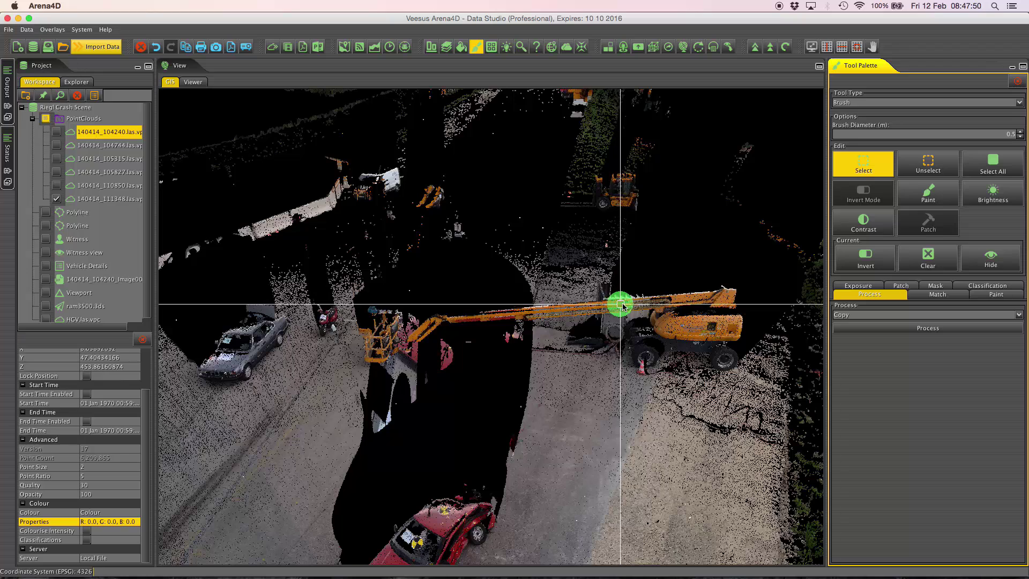
pyautogui.moveTo(621, 305)
pyautogui.mouseDown()
pyautogui.moveTo(708, 301)
pyautogui.moveTo(430, 321)
pyautogui.moveTo(732, 300)
pyautogui.mouseUp()
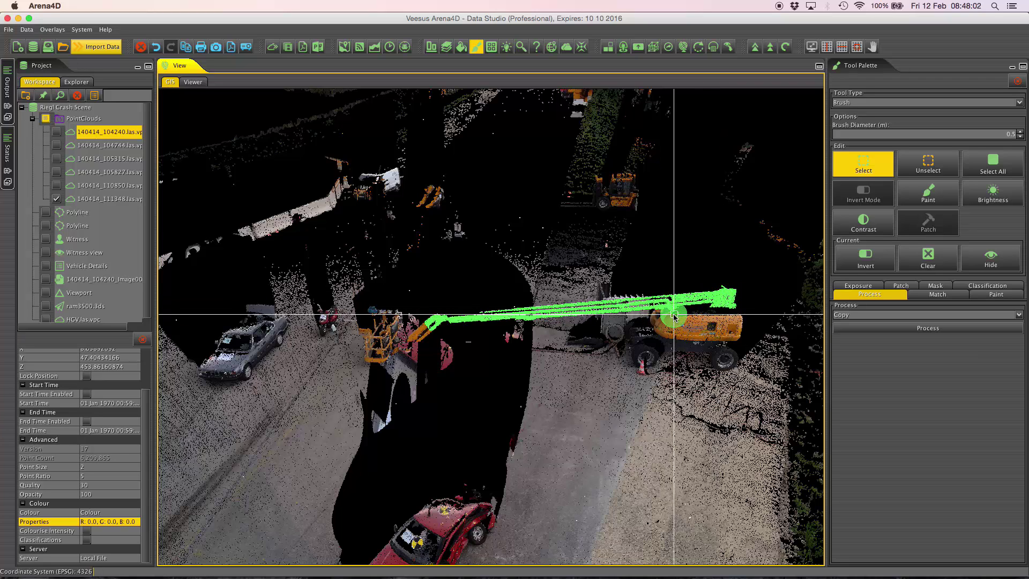
pyautogui.moveTo(439, 323)
pyautogui.mouseDown()
pyautogui.moveTo(375, 350)
pyautogui.moveTo(385, 317)
pyautogui.moveTo(395, 344)
pyautogui.moveTo(379, 345)
pyautogui.moveTo(374, 332)
pyautogui.moveTo(396, 345)
pyautogui.moveTo(548, 324)
pyautogui.mouseUp()
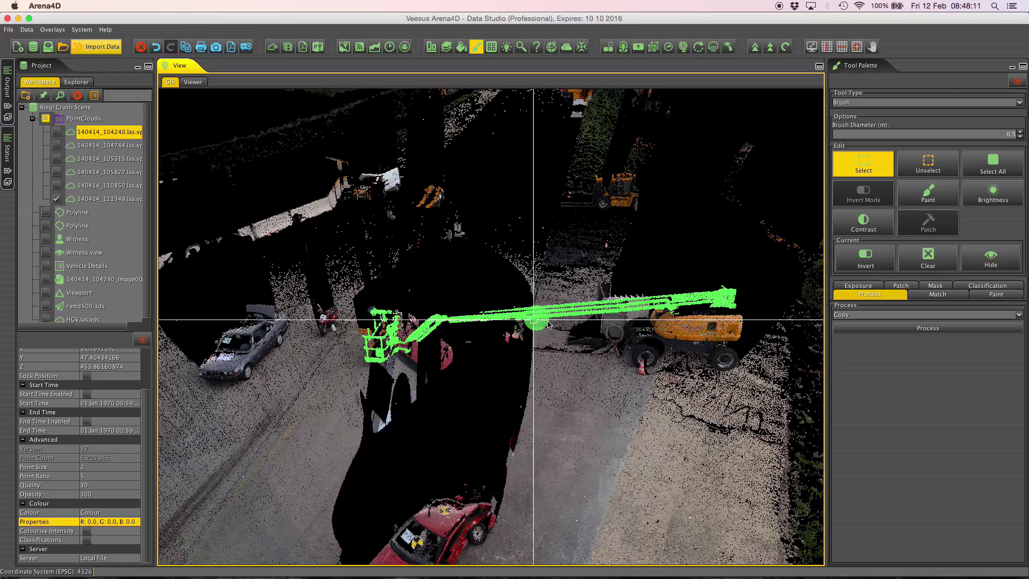
# Step: From the basket side, extend the brush selection over the remaining basket points and the stray point streaks on the ground beneath it
pyautogui.click(865, 169)
pyautogui.moveTo(561, 371)
pyautogui.mouseDown()
pyautogui.moveTo(628, 384)
pyautogui.moveTo(748, 381)
pyautogui.moveTo(774, 344)
pyautogui.moveTo(700, 346)
pyautogui.moveTo(590, 381)
pyautogui.moveTo(682, 395)
pyautogui.moveTo(592, 411)
pyautogui.moveTo(367, 416)
pyautogui.moveTo(593, 418)
pyautogui.moveTo(571, 427)
pyautogui.moveTo(547, 470)
pyautogui.moveTo(567, 124)
pyautogui.mouseUp()
pyautogui.click(864, 164)
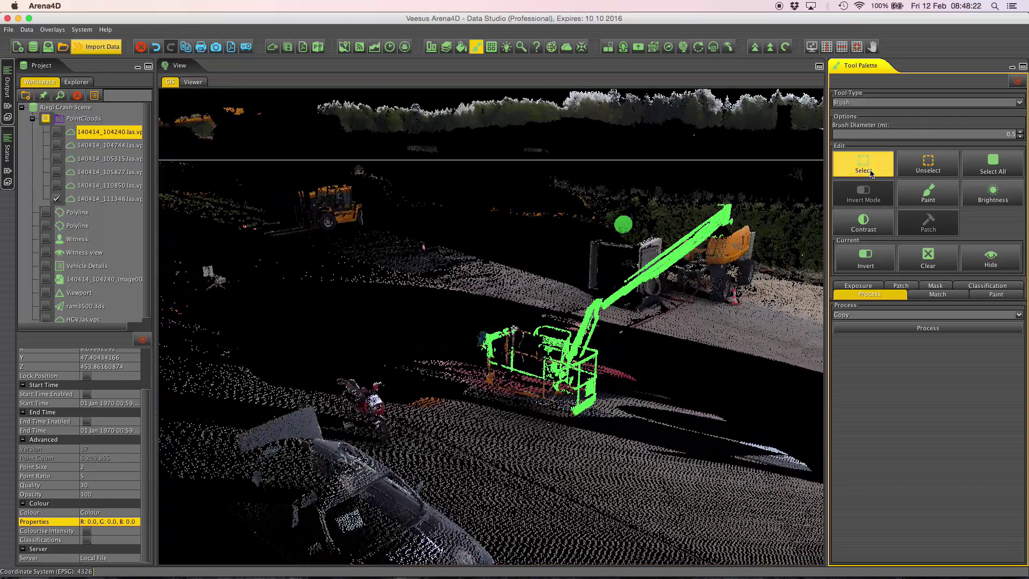
pyautogui.click(517, 350)
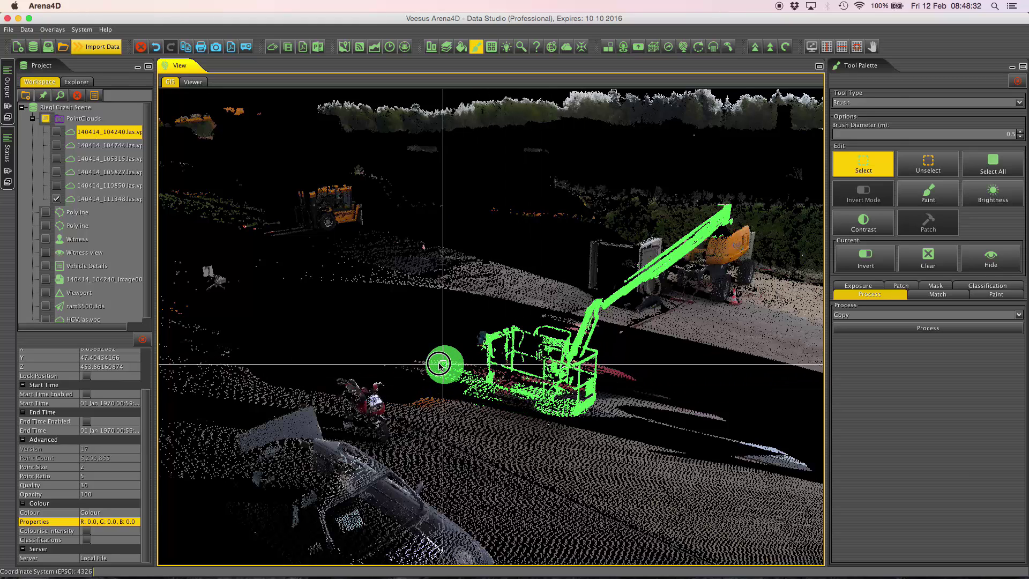
pyautogui.moveTo(440, 365)
pyautogui.mouseDown()
pyautogui.moveTo(506, 395)
pyautogui.moveTo(631, 396)
pyautogui.moveTo(721, 416)
pyautogui.moveTo(788, 450)
pyautogui.mouseUp()
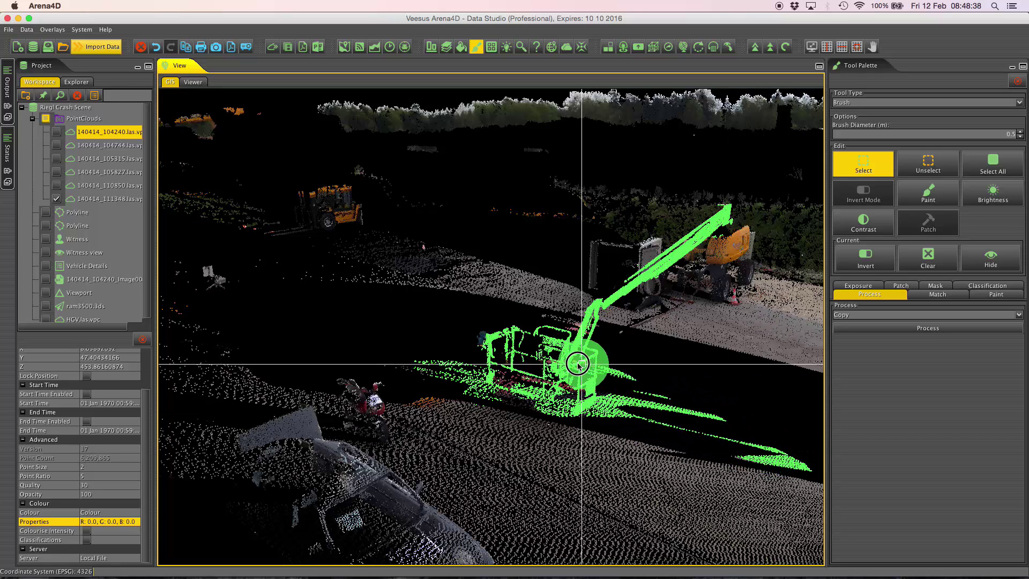
# Step: From the front of the lift, add the leftover stray points beneath the boom and beside the basket to the selection
pyautogui.click(864, 168)
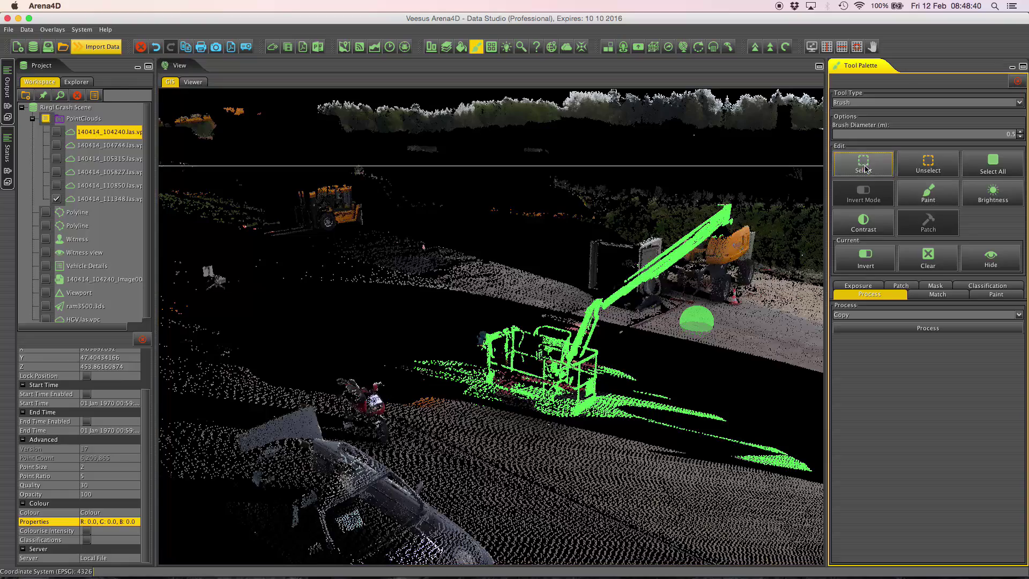
pyautogui.moveTo(651, 371); pyautogui.dragTo(487, 368)
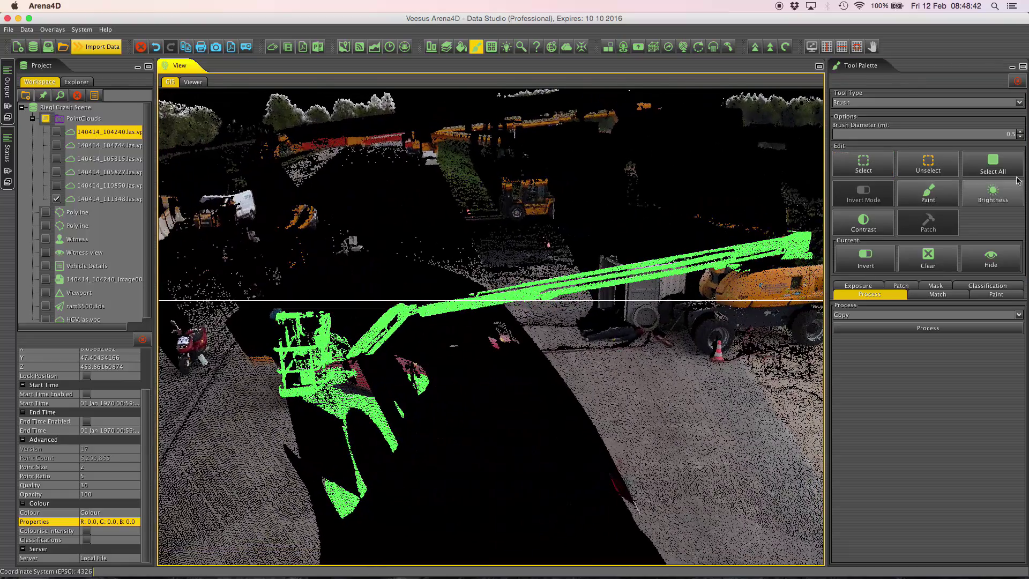
pyautogui.click(863, 164)
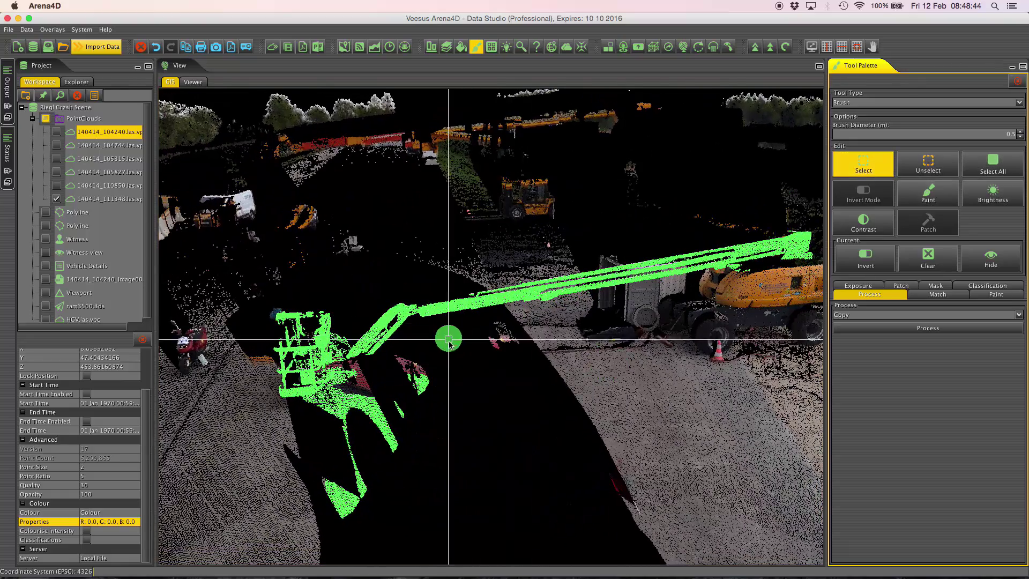
pyautogui.moveTo(449, 343)
pyautogui.mouseDown()
pyautogui.moveTo(413, 372)
pyautogui.moveTo(396, 361)
pyautogui.moveTo(364, 390)
pyautogui.mouseUp()
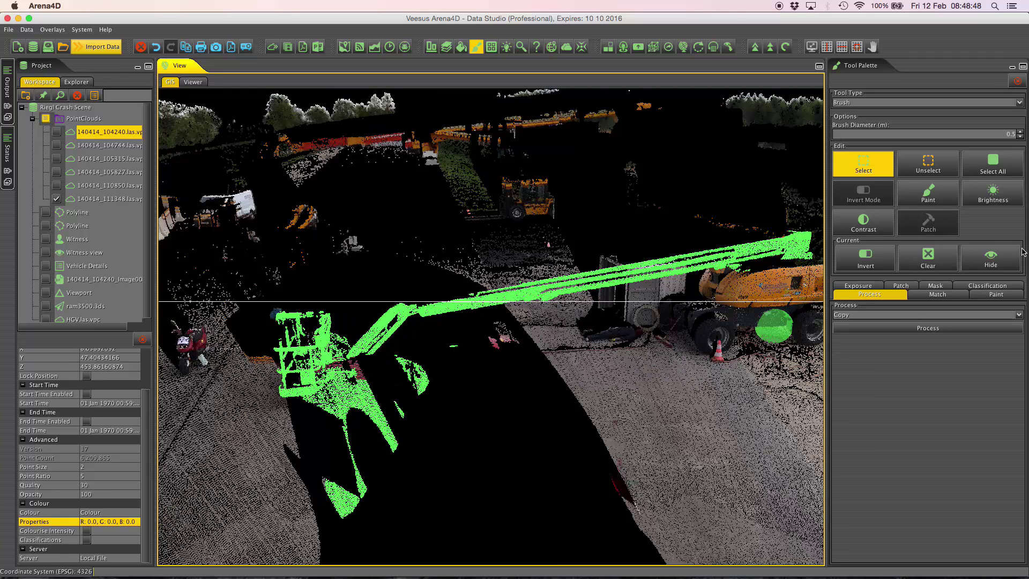
# Step: Hide the selected boom and basket points and brush over the stray remnants left around the basket's location
pyautogui.click(990, 261)
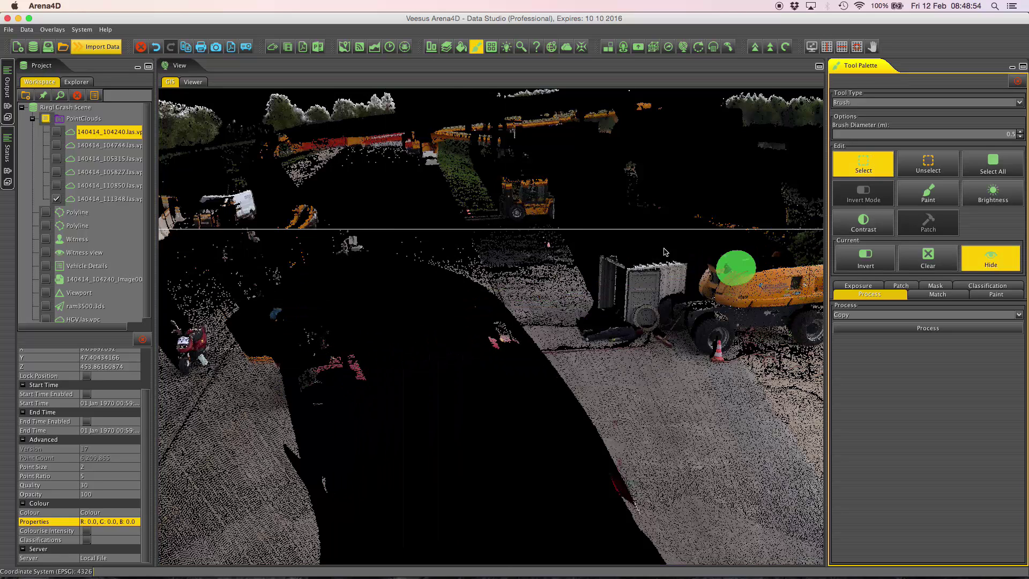
pyautogui.moveTo(354, 372); pyautogui.dragTo(354, 359)
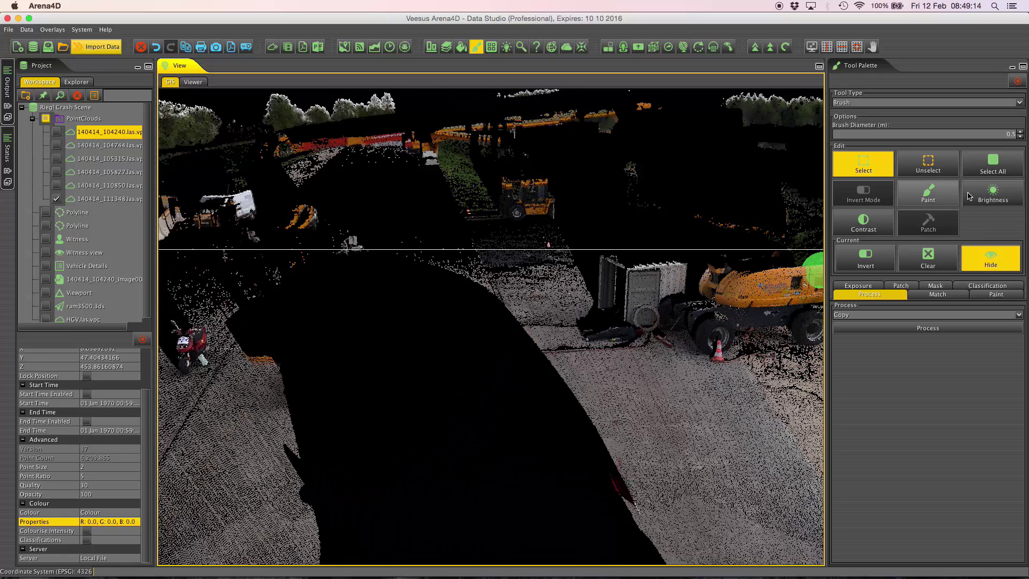
# Step: Stop brush selecting and run the Copy and Delete process on the hidden boom and basket points
pyautogui.click(868, 168)
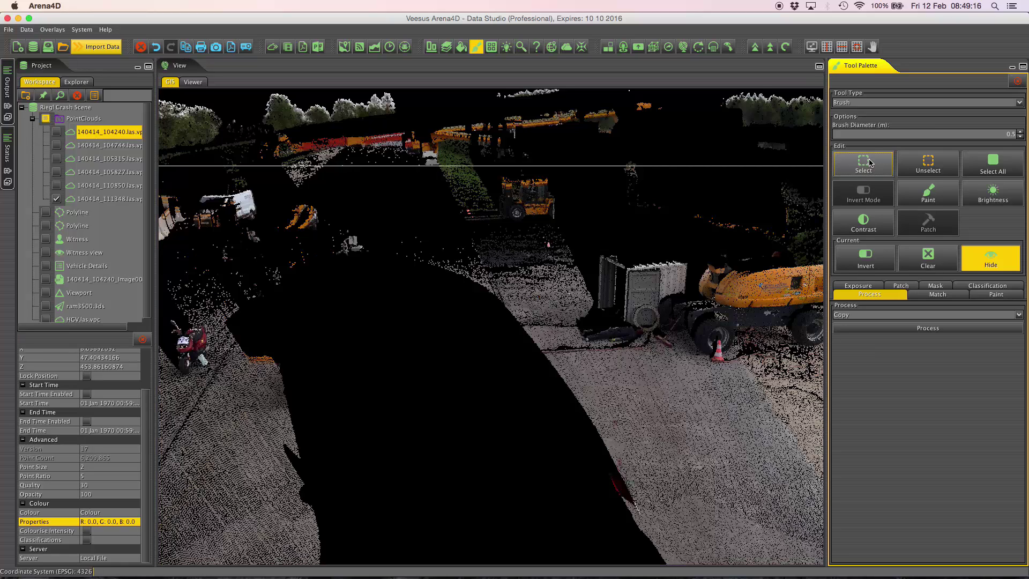
pyautogui.click(861, 315)
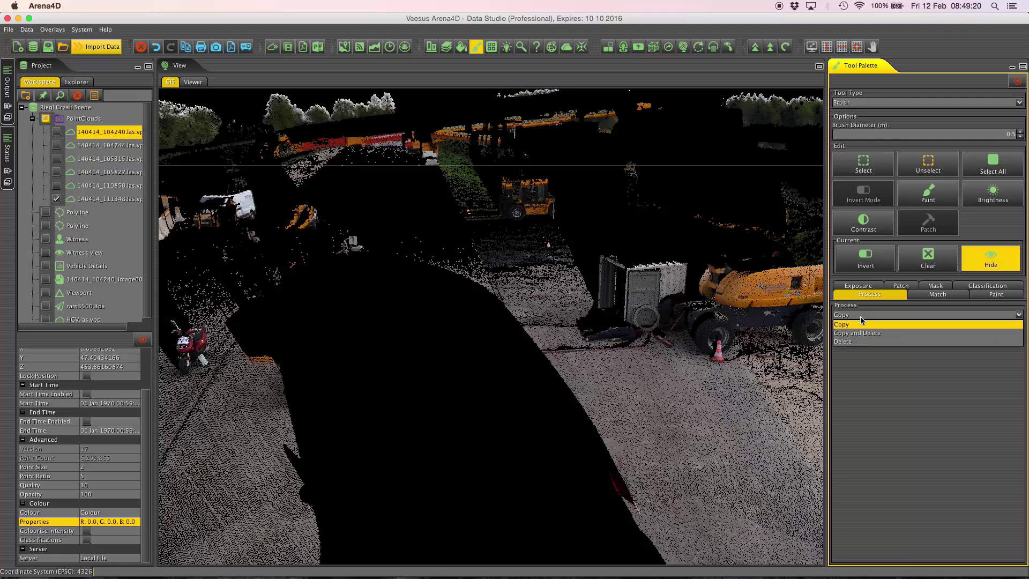
pyautogui.click(863, 334)
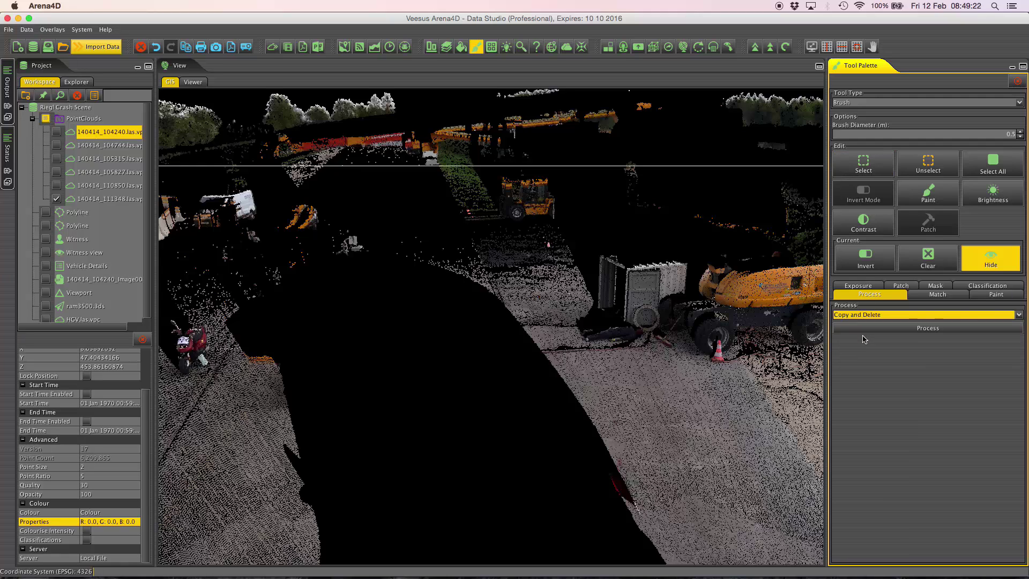
pyautogui.click(885, 328)
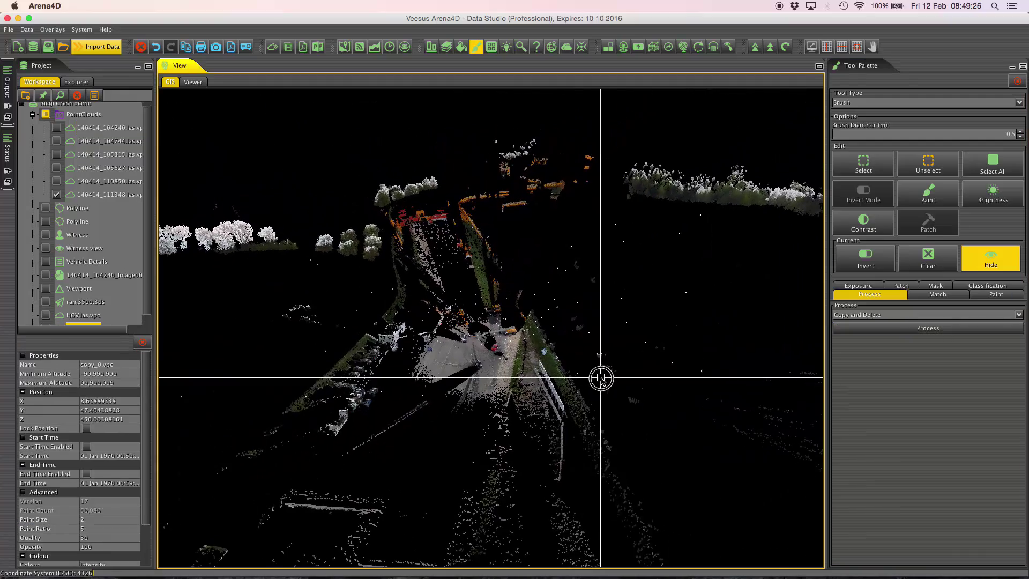
# Step: Select the newly extracted copy of the boom and basket points, inspect it beside the lift, and switch off its visibility
pyautogui.click(73, 320)
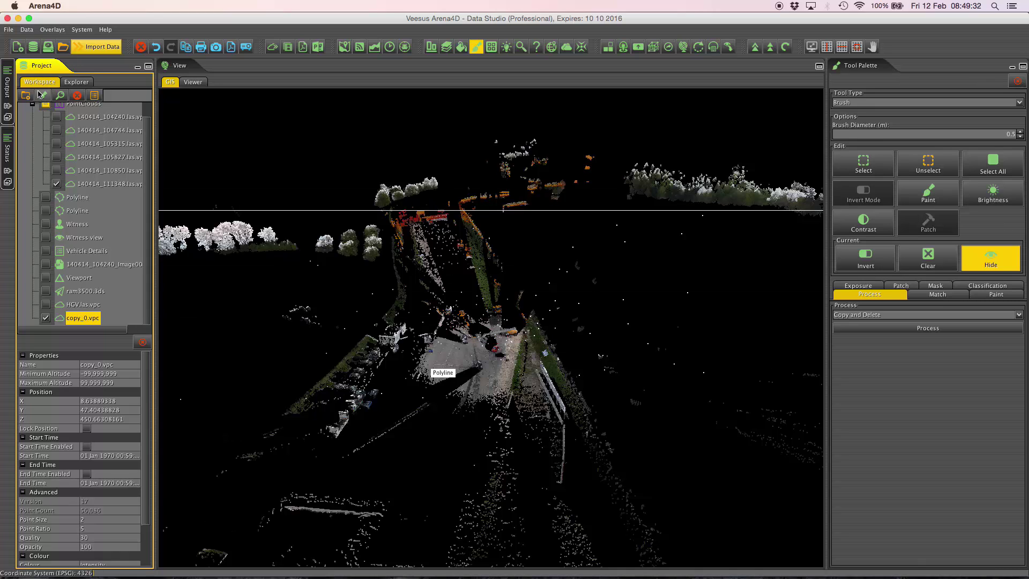
pyautogui.moveTo(596, 371); pyautogui.dragTo(498, 360)
pyautogui.scroll(10, 494, 360)
pyautogui.scroll(5, 533, 368)
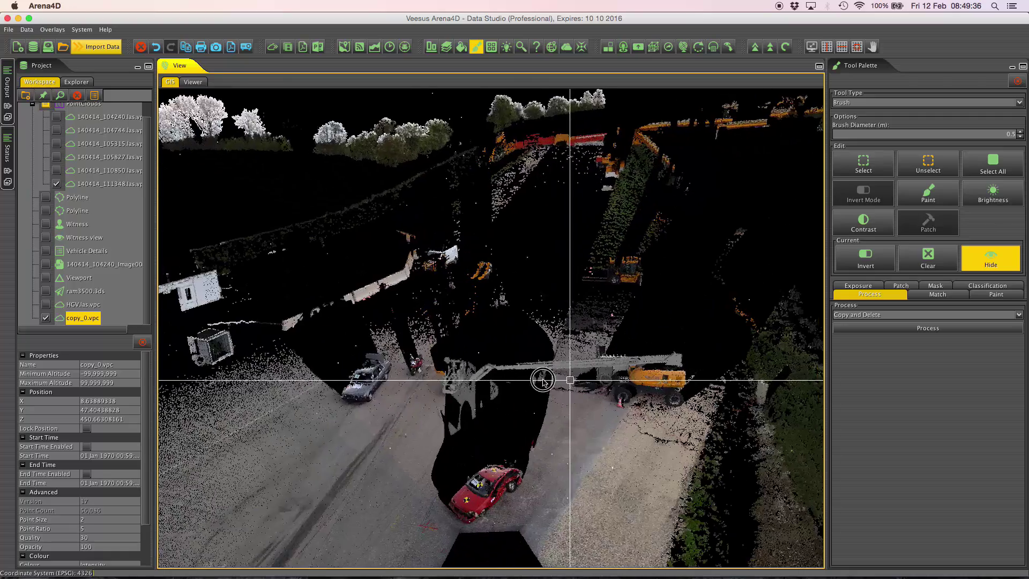
pyautogui.moveTo(570, 379); pyautogui.dragTo(507, 384)
pyautogui.scroll(5, 508, 383)
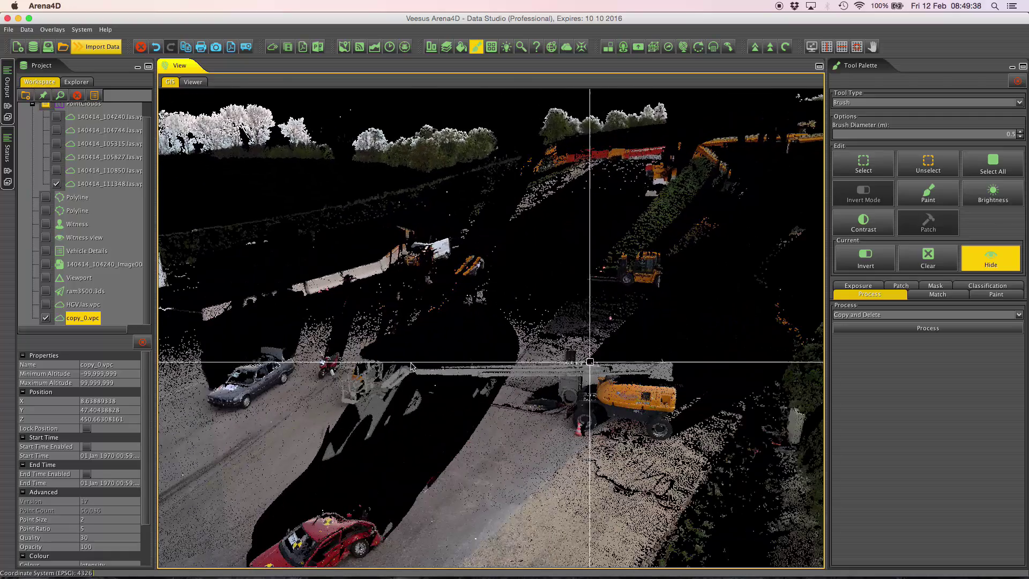
pyautogui.click(46, 318)
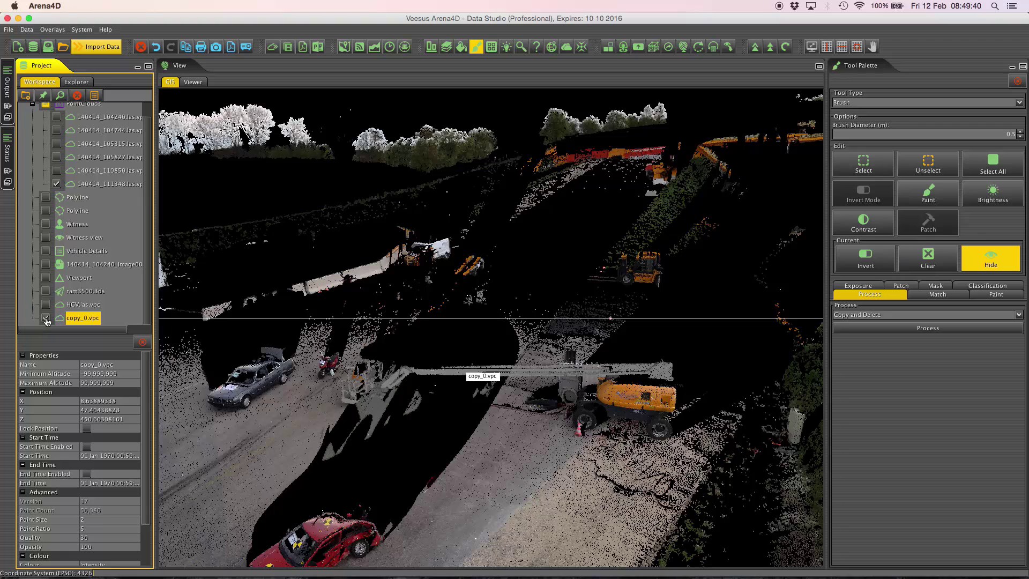
# Step: Make the other five scans in the PointClouds group visible, 140414_104240 through 140414_110850, and view the combined scene around the lift
pyautogui.scroll(1, 57, 166)
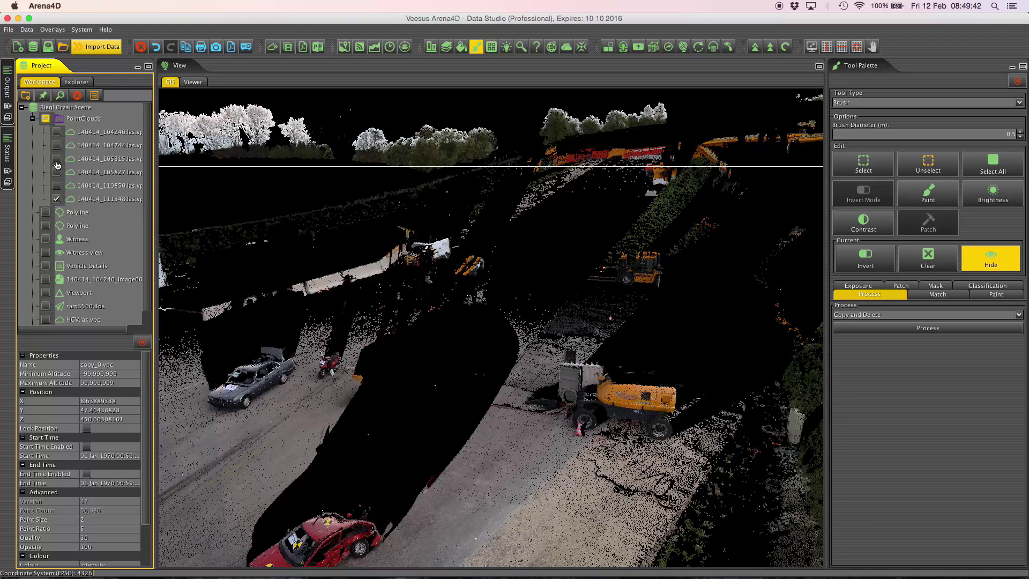
pyautogui.click(57, 132)
pyautogui.click(56, 146)
pyautogui.click(57, 158)
pyautogui.click(57, 172)
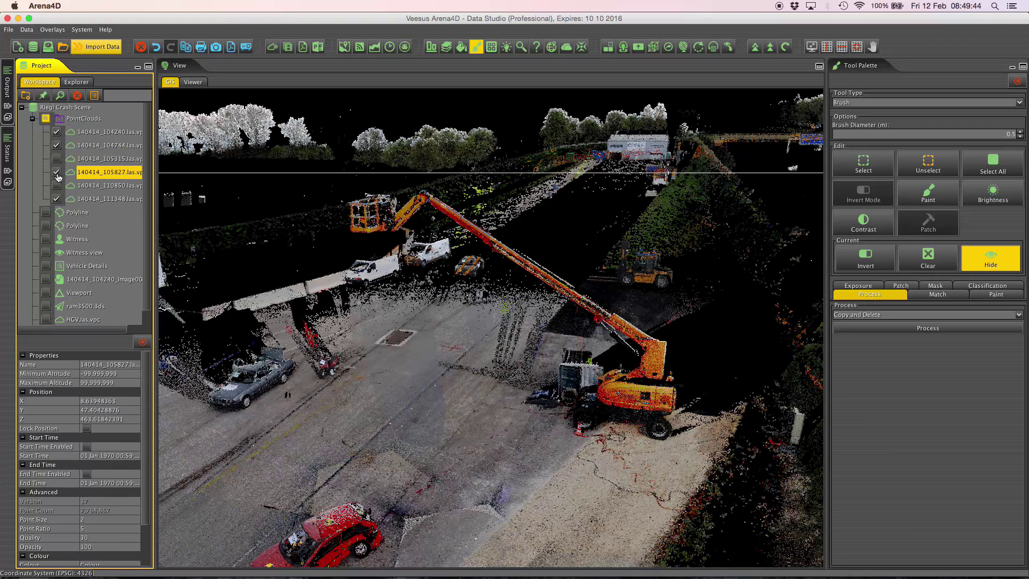
pyautogui.click(57, 185)
pyautogui.click(58, 159)
pyautogui.moveTo(400, 336); pyautogui.dragTo(418, 369, button='right')
pyautogui.moveTo(418, 370); pyautogui.dragTo(535, 328)
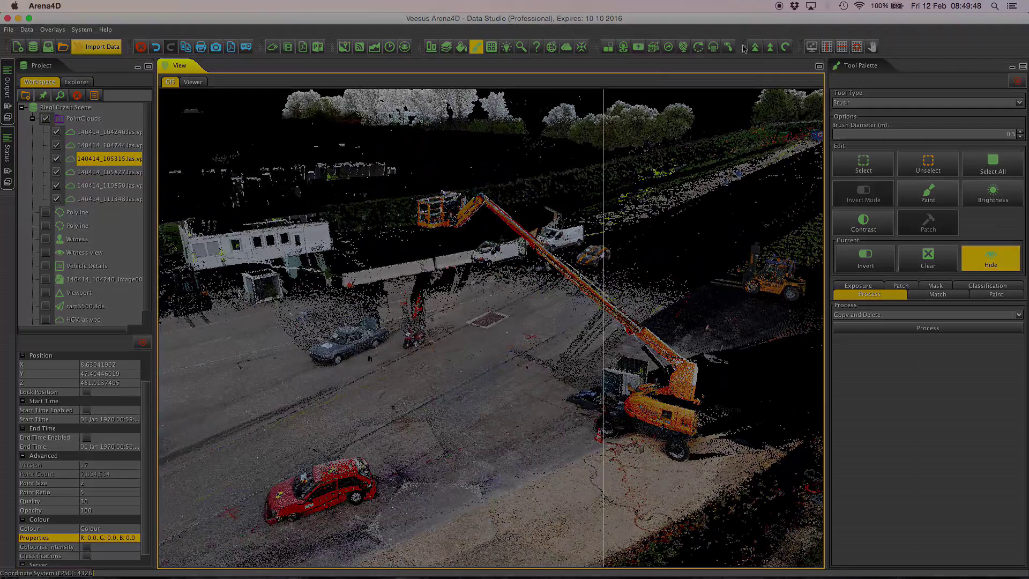